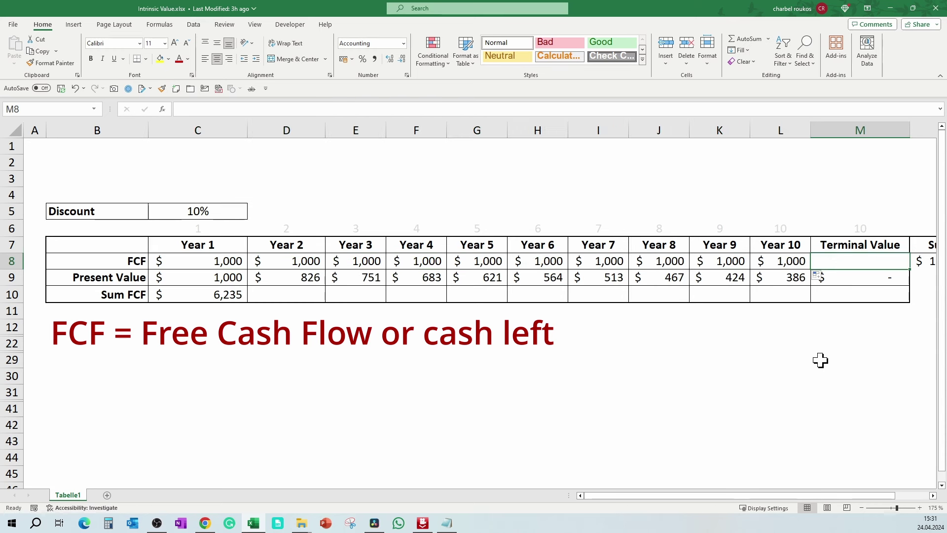
- Enter a $3,000 terminal value in M8, discounting to $1,157 and lifting Sum FCF to 7,392
{"action": "type", "text": "3000"}
{"action": "key", "text": "Return"}
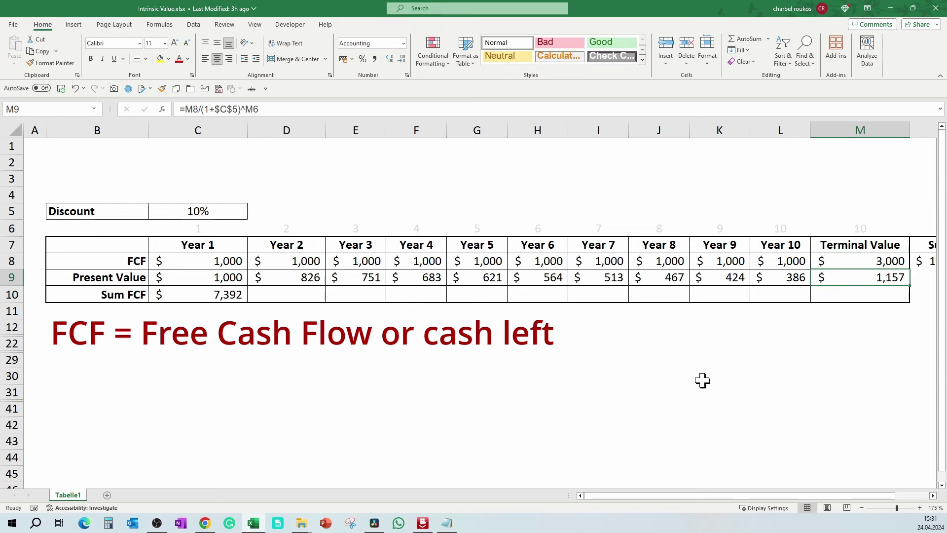
{"action": "scroll", "coordinate": [702, 379], "scroll_direction": "down", "scroll_amount": 1}
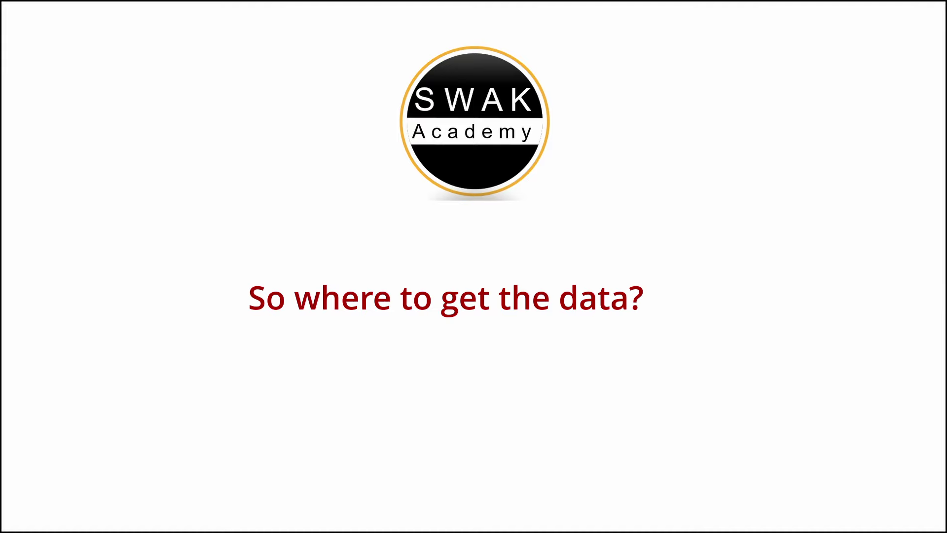
- Search Google for 'apple yahoo finance' and open the Apple Inc. (AAPL) Yahoo Finance result
{"action": "type", "text": "apple ya"}
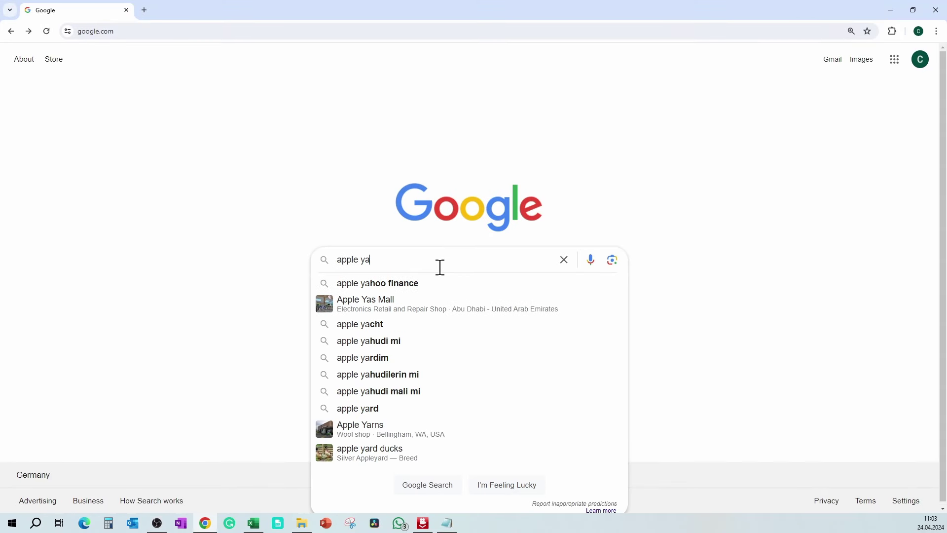
{"action": "type", "text": "hoo finance"}
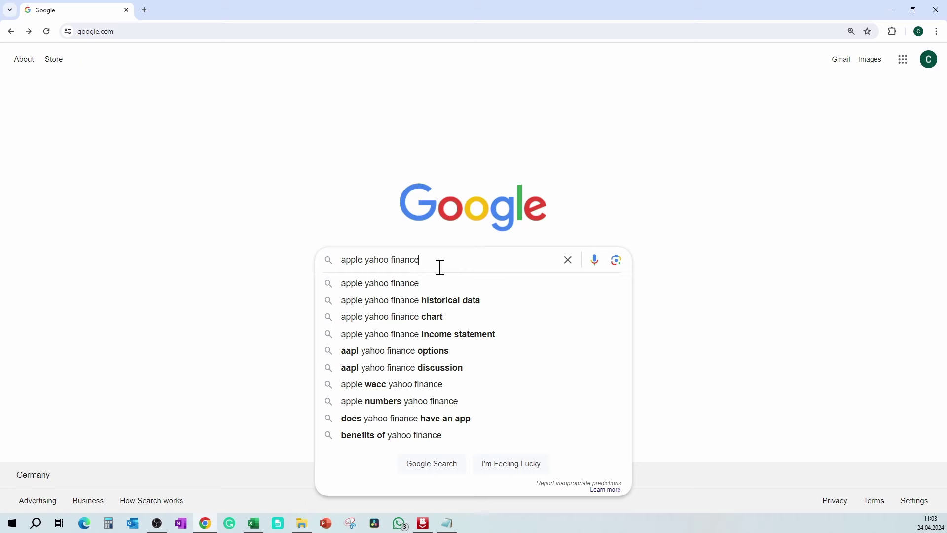
{"action": "key", "text": "Return"}
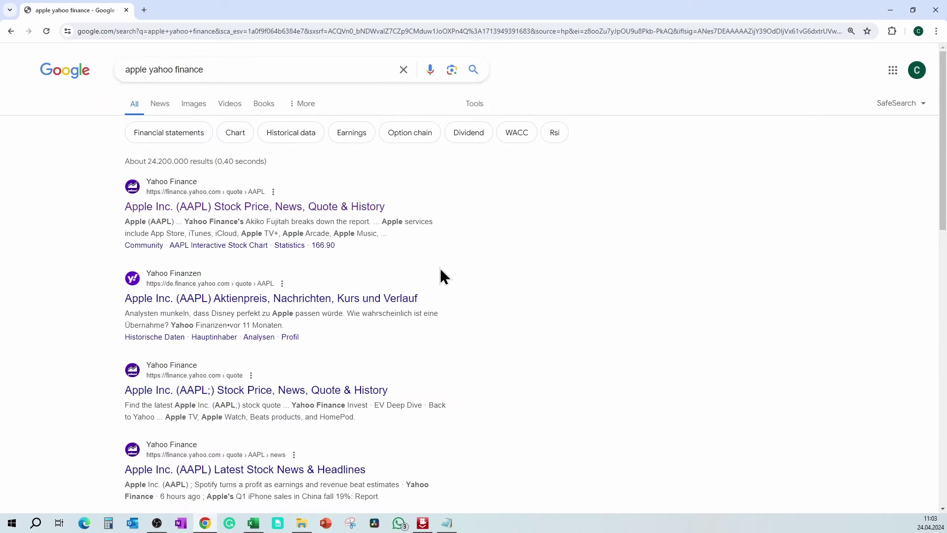
{"action": "left_click", "coordinate": [275, 207]}
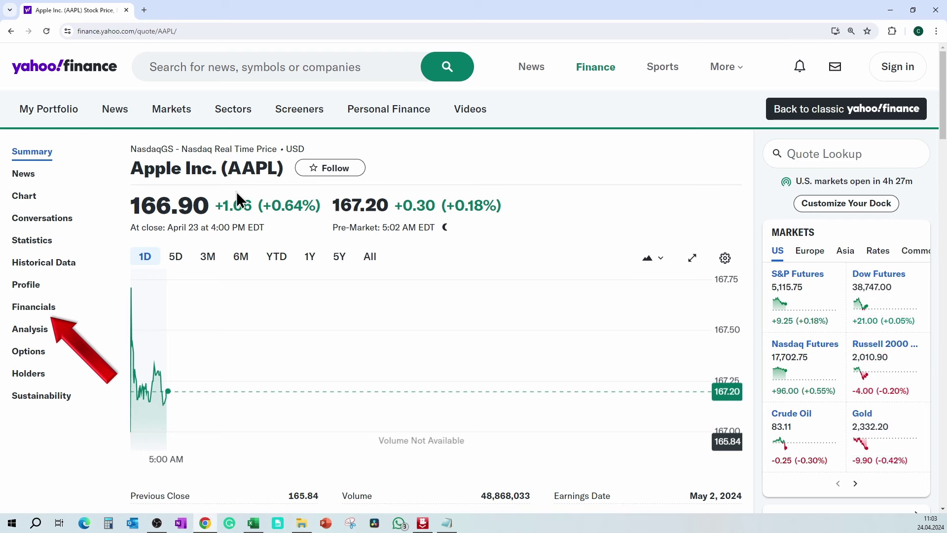
- Show Apple's annual Cash Flow statement under Financials to read the Free Cash Flow figures
{"action": "left_click", "coordinate": [40, 310]}
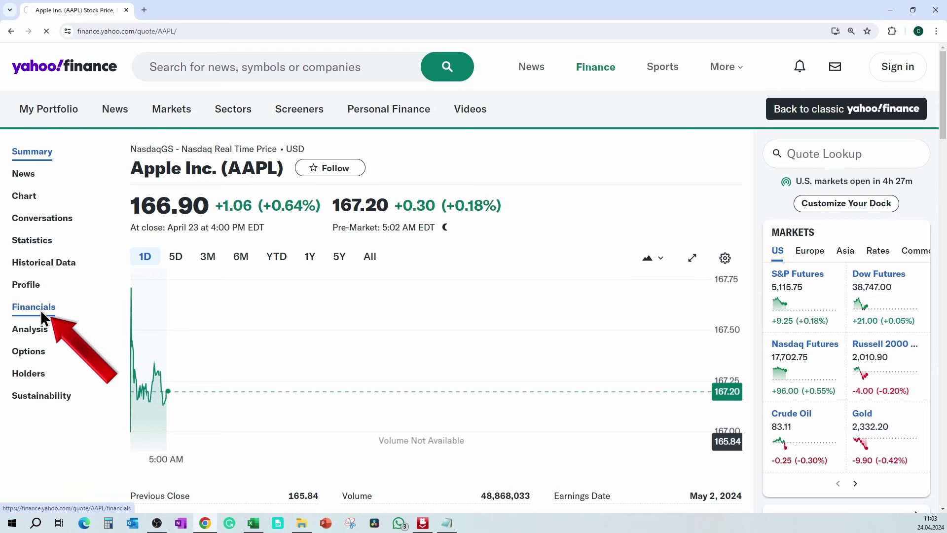
{"action": "left_click", "coordinate": [363, 264]}
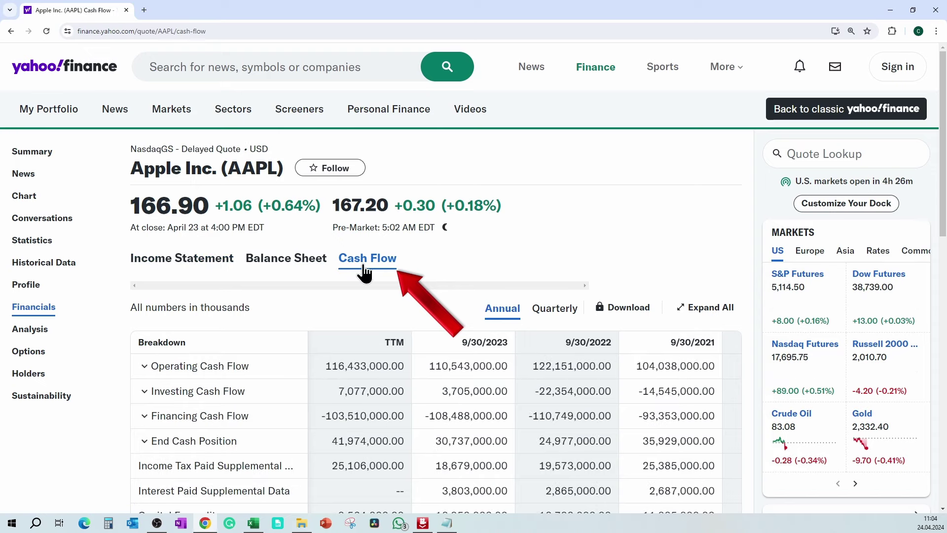
{"action": "scroll", "coordinate": [364, 270], "scroll_direction": "down", "scroll_amount": 5}
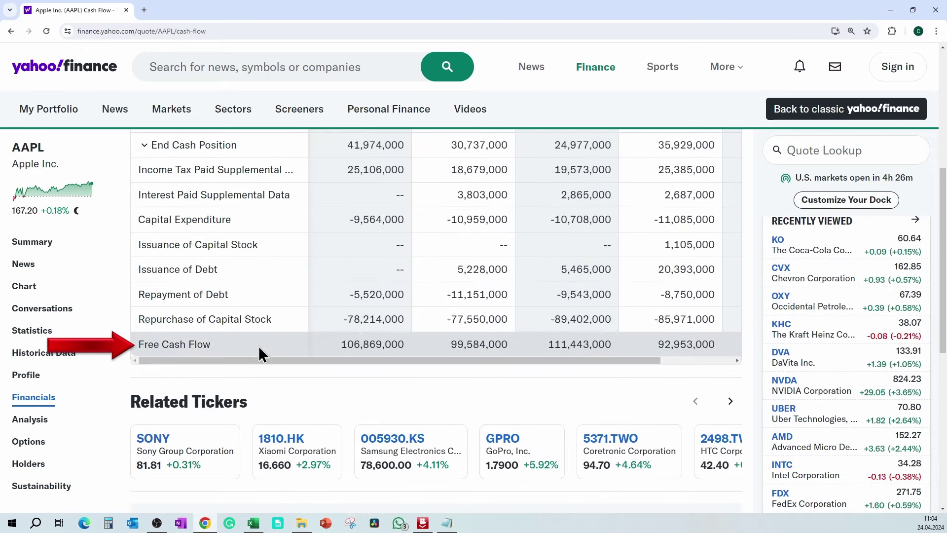
{"action": "scroll", "coordinate": [258, 353], "scroll_direction": "up", "scroll_amount": 4}
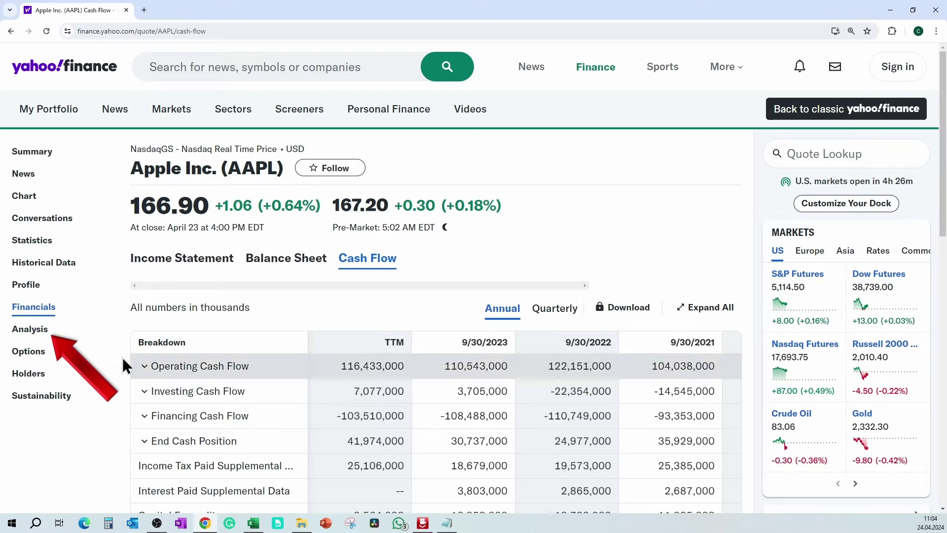
- On Apple's Analysis page, highlight the 10.32% Next 5 Years (per annum) growth estimate
{"action": "left_click", "coordinate": [45, 334]}
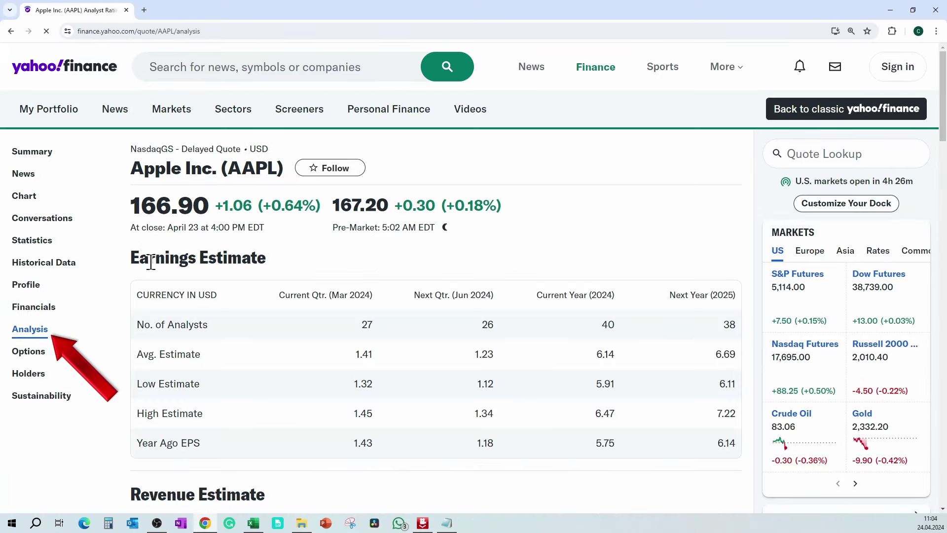
{"action": "scroll", "coordinate": [118, 241], "scroll_direction": "down", "scroll_amount": 15}
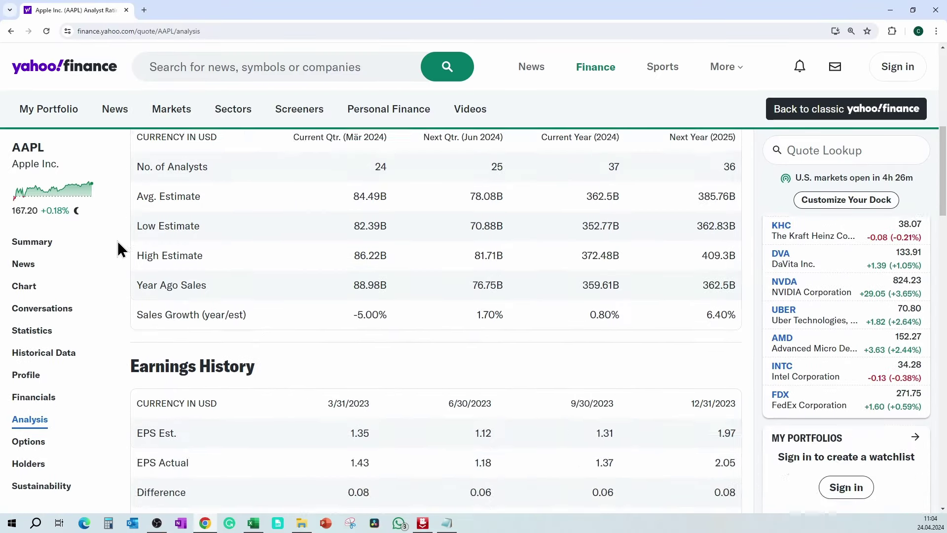
{"action": "scroll", "coordinate": [118, 240], "scroll_direction": "down", "scroll_amount": 10}
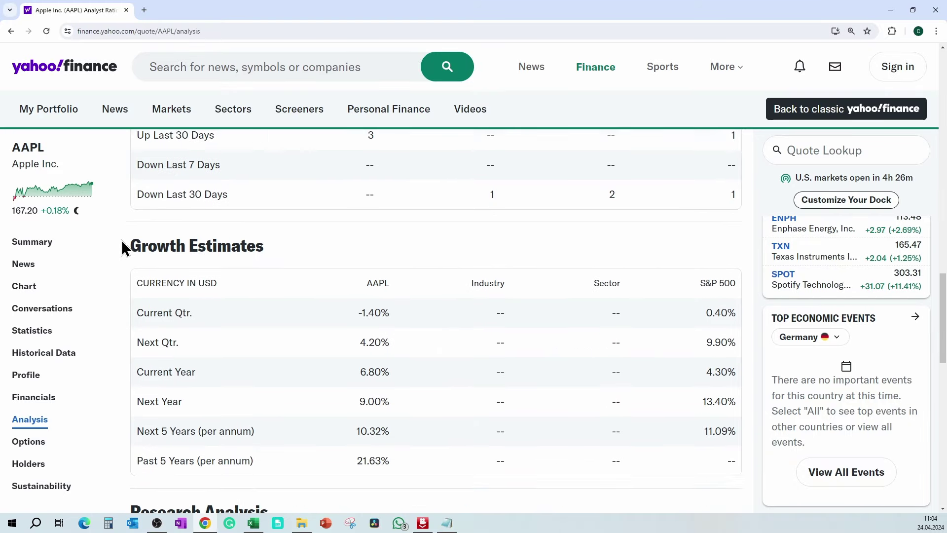
{"action": "mouse_move", "coordinate": [138, 174]}
{"action": "left_mouse_down"}
{"action": "mouse_move", "coordinate": [239, 169]}
{"action": "mouse_move", "coordinate": [270, 180]}
{"action": "mouse_move", "coordinate": [133, 189]}
{"action": "left_mouse_up"}
{"action": "left_click_drag", "start_coordinate": [132, 367], "coordinate": [265, 369]}
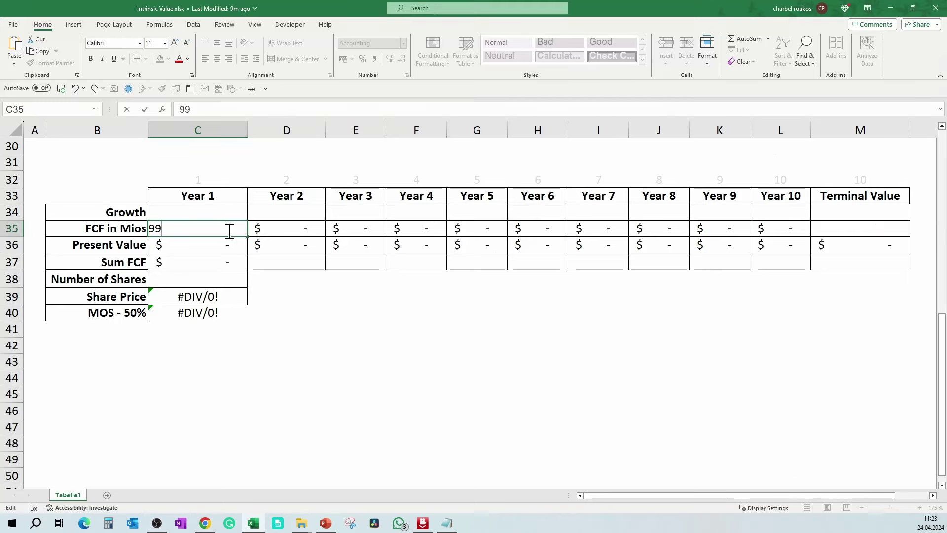
- Enter 99584 as the Year 1 FCF and 10% growth for Years 1–5 in row 34
{"action": "type", "text": "584"}
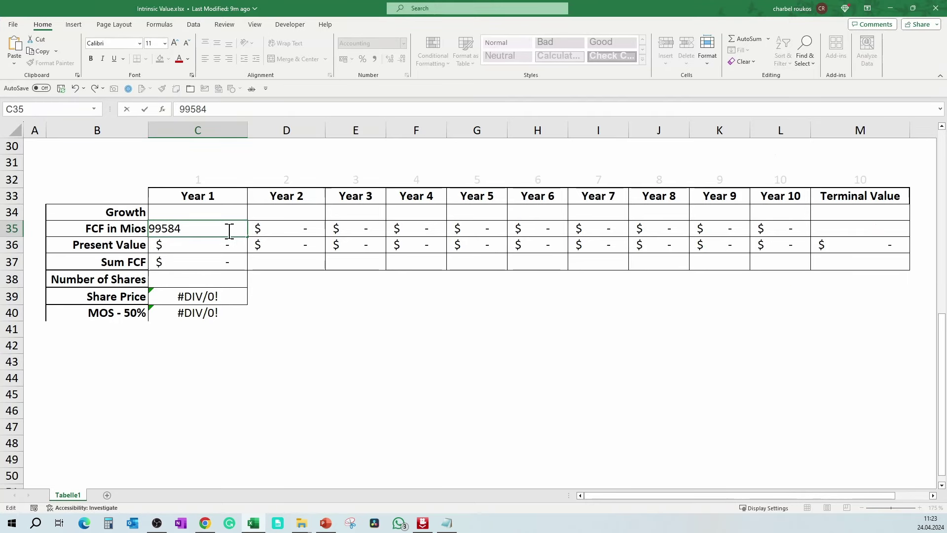
{"action": "key", "text": "Return"}
{"action": "left_click", "coordinate": [259, 207]}
{"action": "left_click", "coordinate": [218, 212]}
{"action": "type", "text": "10"}
{"action": "key", "text": "Tab"}
{"action": "type", "text": "10%"}
{"action": "key", "text": "Tab"}
{"action": "type", "text": "10%"}
{"action": "key", "text": "Tab"}
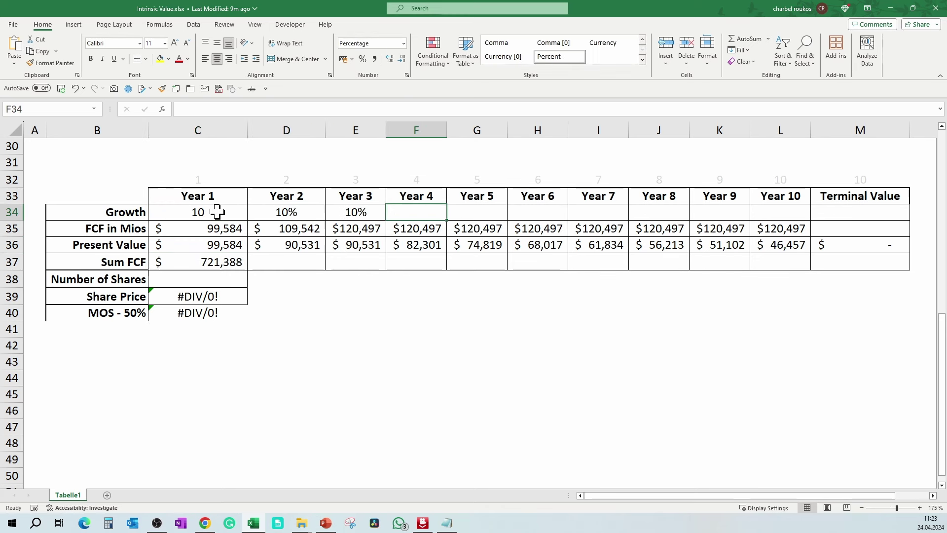
{"action": "type", "text": "10%"}
{"action": "key", "text": "Tab"}
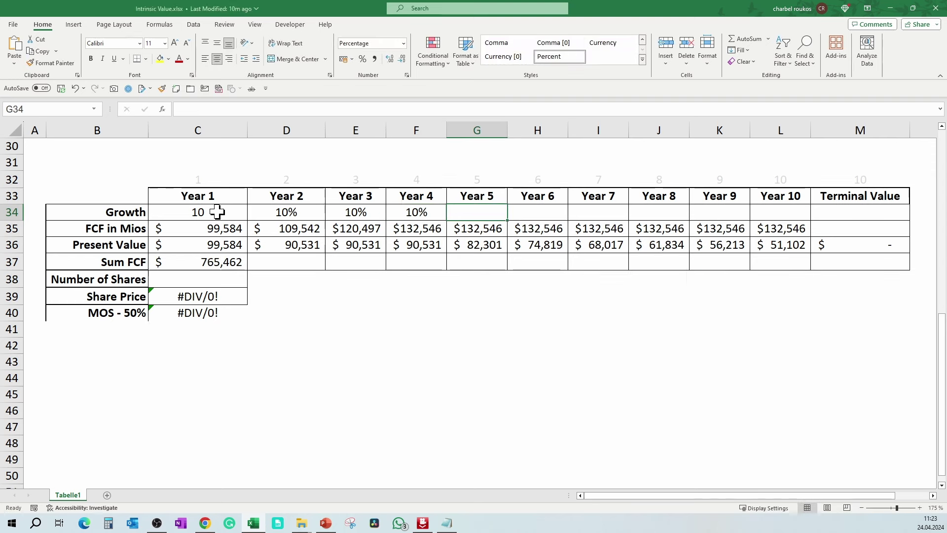
{"action": "type", "text": "10"}
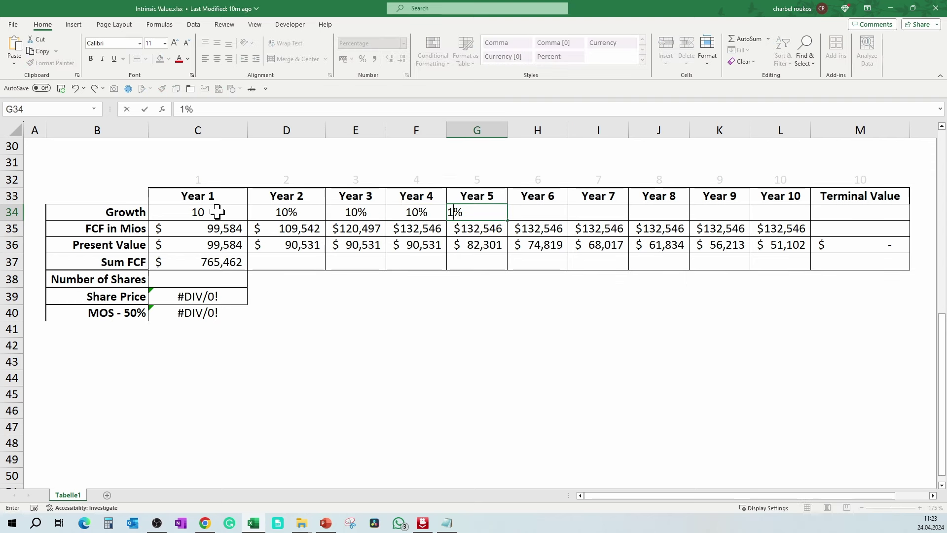
{"action": "key", "text": "Tab"}
- Set 5% growth for Years 6 through 10 in columns H–L
{"action": "type", "text": "5"}
{"action": "key", "text": "Tab"}
{"action": "type", "text": "5"}
{"action": "key", "text": "Tab"}
{"action": "type", "text": "5"}
{"action": "key", "text": "Tab"}
{"action": "type", "text": "5"}
{"action": "key", "text": "Tab"}
{"action": "type", "text": "5"}
{"action": "key", "text": "Tab"}
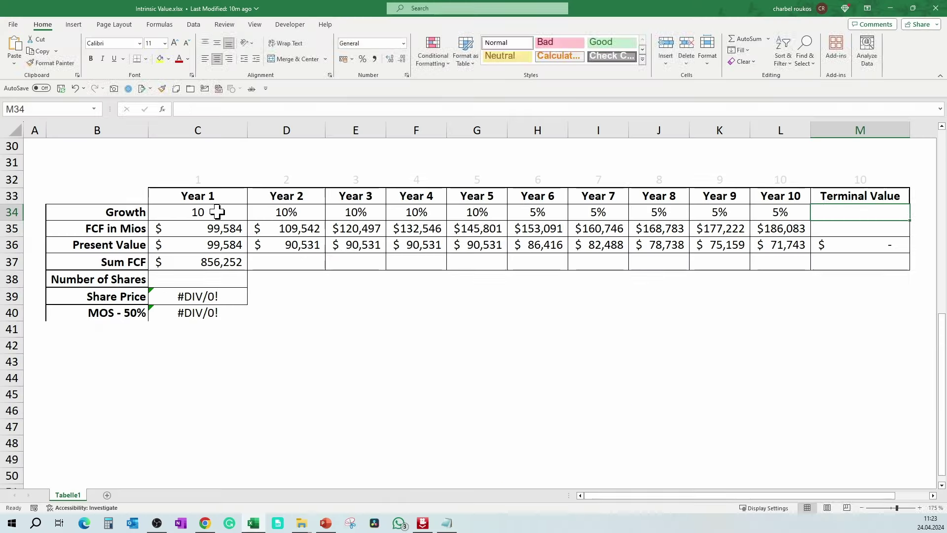
- Enter 13 as the terminal multiple in M34, yielding a $2,419,080 terminal value
{"action": "type", "text": "13"}
{"action": "key", "text": "Tab"}
{"action": "key", "text": "Left"}
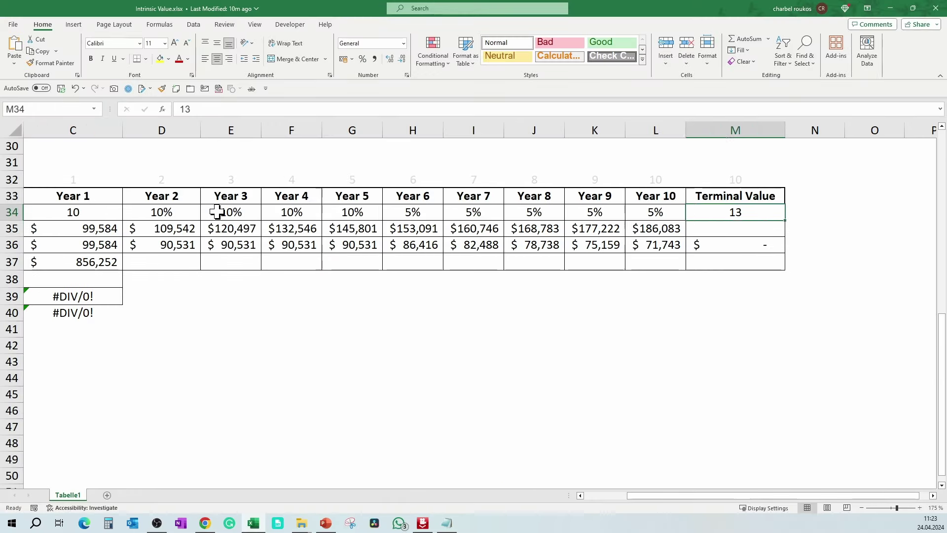
{"action": "key", "text": "Left"}
{"action": "key", "text": "Left"}
{"action": "key", "text": "Left"}
{"action": "key", "text": "Left"}
{"action": "key", "text": "Left"}
{"action": "key", "text": "Left"}
{"action": "key", "text": "Left"}
{"action": "key", "text": "Left"}
{"action": "key", "text": "Left"}
{"action": "key", "text": "Left"}
{"action": "key", "text": "Left"}
{"action": "key", "text": "Left"}
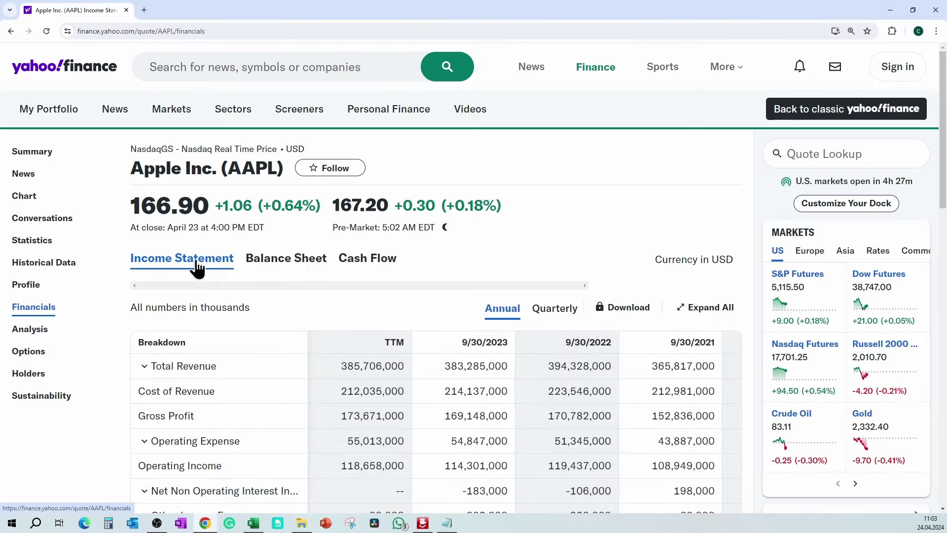
- Find Apple's Diluted Average Shares on the Yahoo Finance income statement
{"action": "left_click", "coordinate": [196, 259]}
{"action": "scroll", "coordinate": [197, 260], "scroll_direction": "down", "scroll_amount": 4}
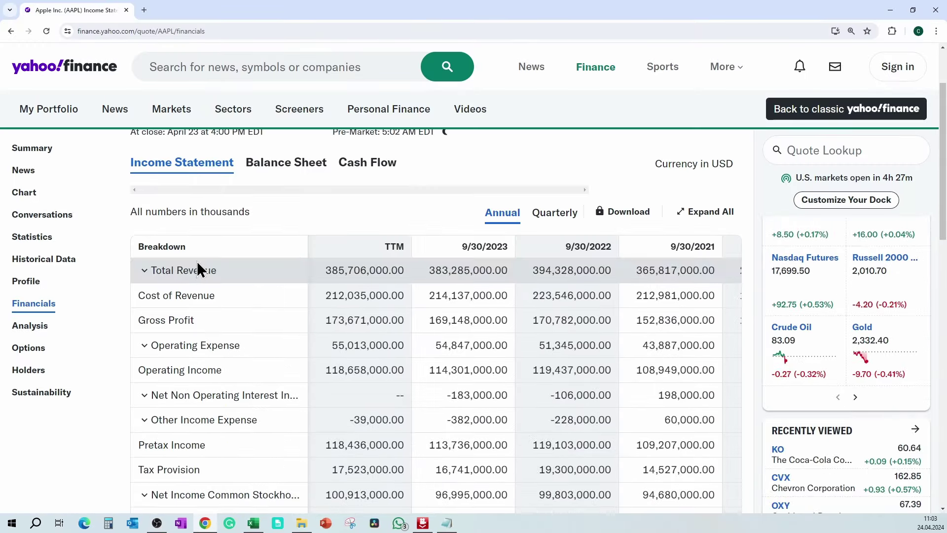
{"action": "scroll", "coordinate": [198, 260], "scroll_direction": "down", "scroll_amount": 4}
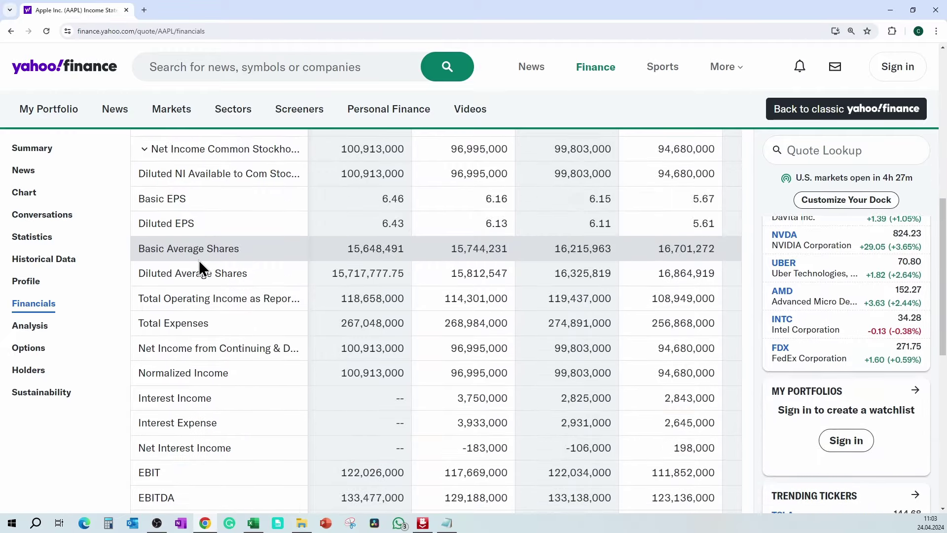
{"action": "scroll", "coordinate": [199, 260], "scroll_direction": "down", "scroll_amount": 2}
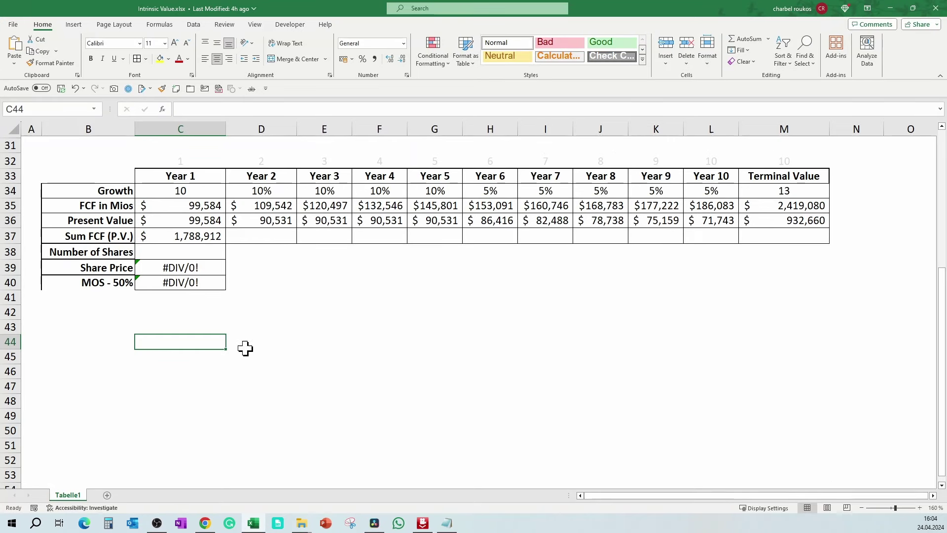
{"action": "left_click", "coordinate": [189, 255]}
{"action": "key", "text": "BackSpace"}
{"action": "key", "text": "ctrl+v"}
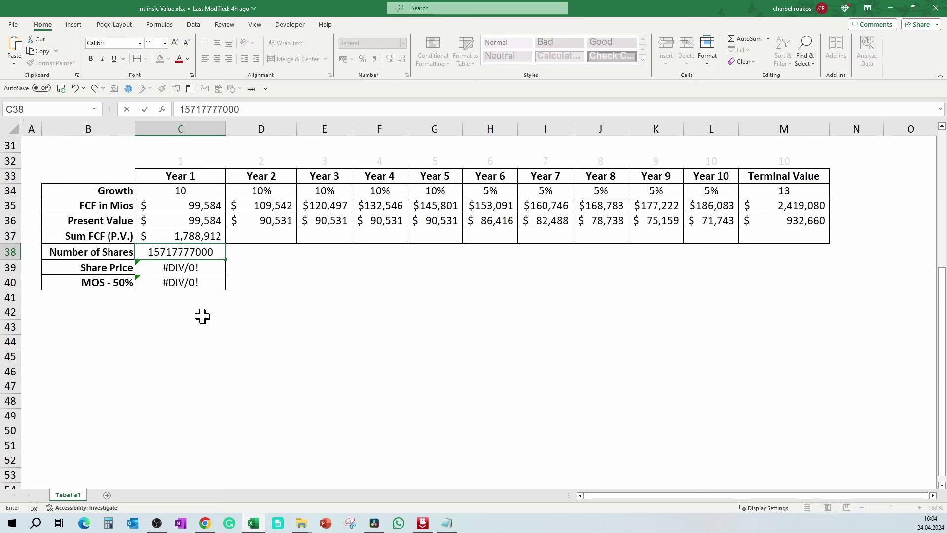
{"action": "left_click", "coordinate": [202, 316]}
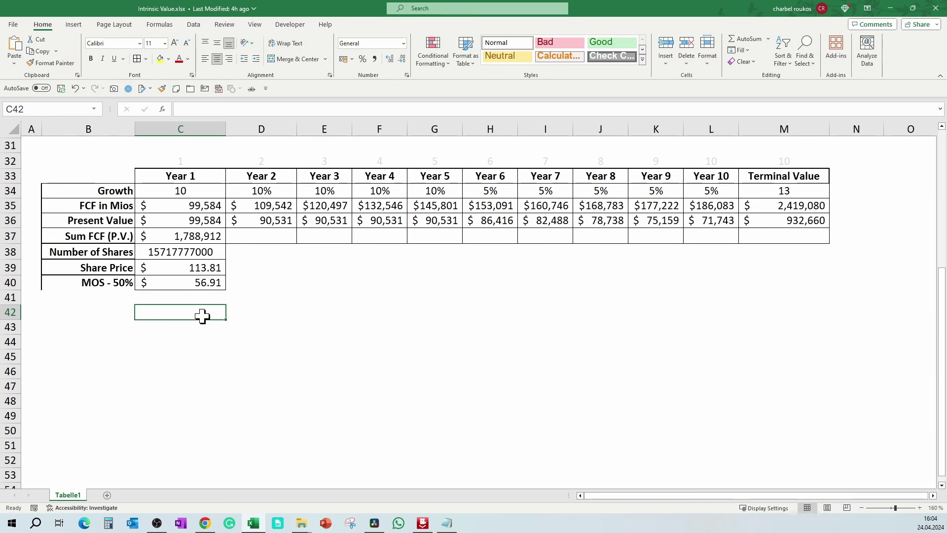